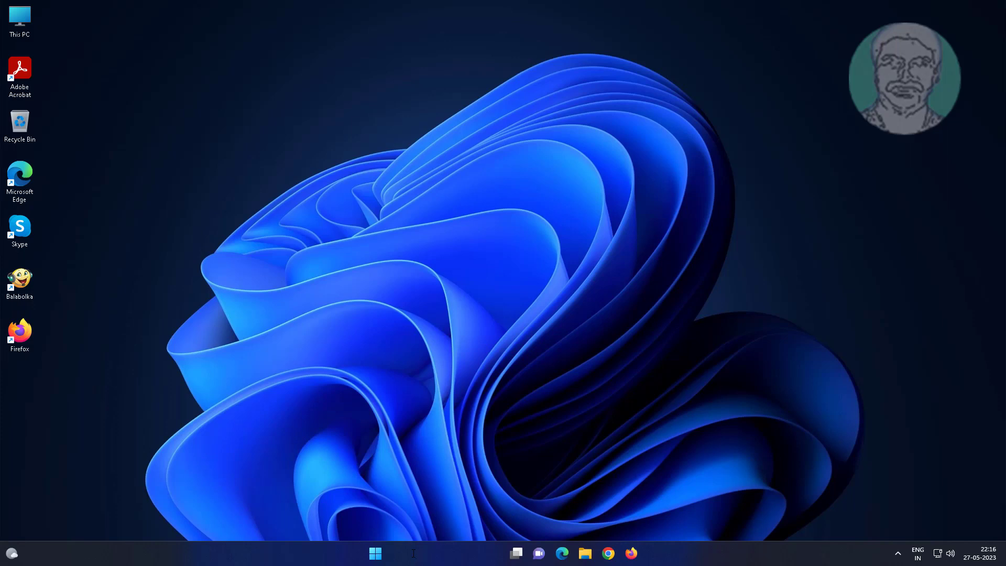
- Browse the Windows search panel's contents, then close it
{"action": "left_click", "coordinate": [414, 554]}
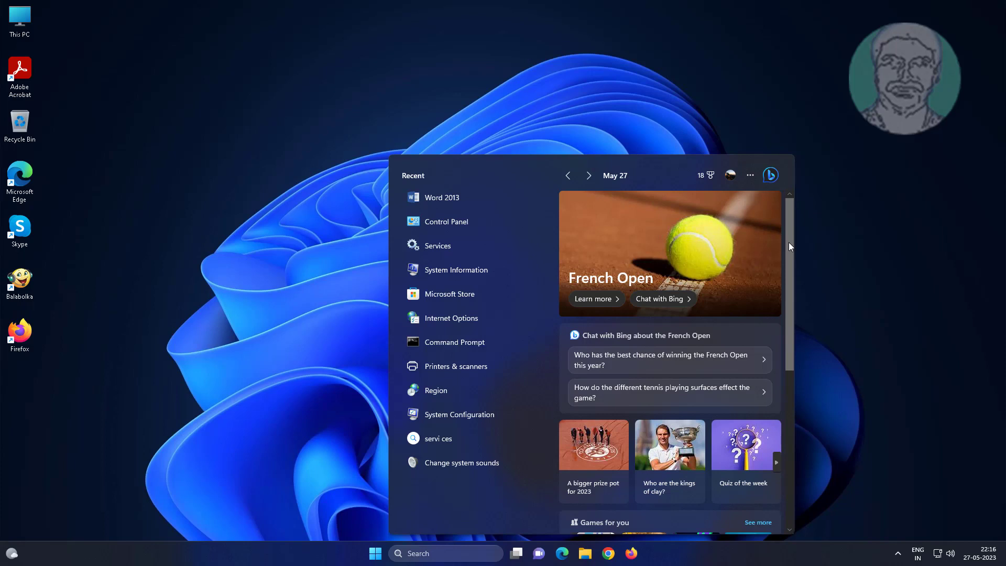
{"action": "scroll", "coordinate": [786, 262], "scroll_direction": "down", "scroll_amount": 2}
{"action": "left_click_drag", "start_coordinate": [786, 273], "coordinate": [791, 433]}
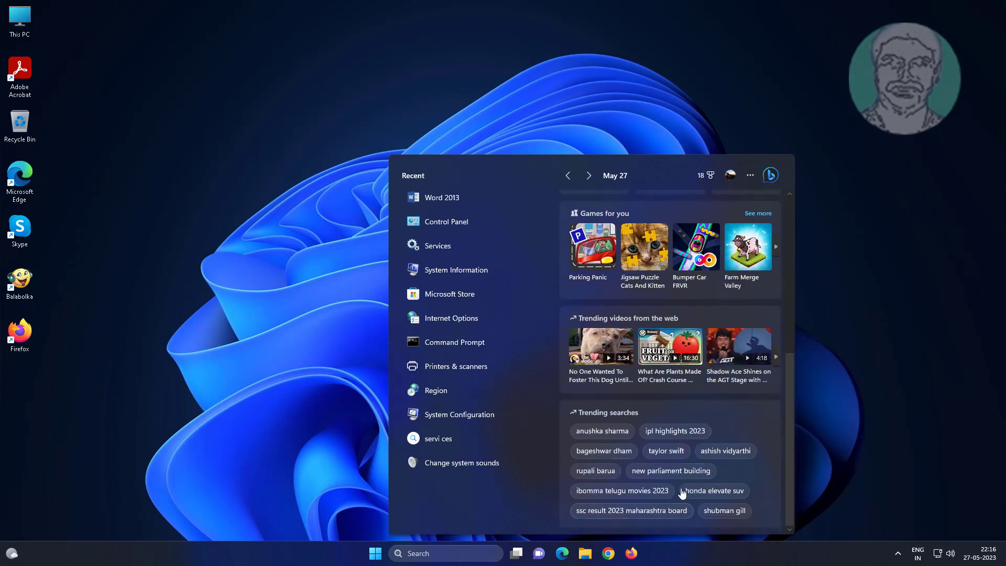
{"action": "left_click", "coordinate": [885, 429]}
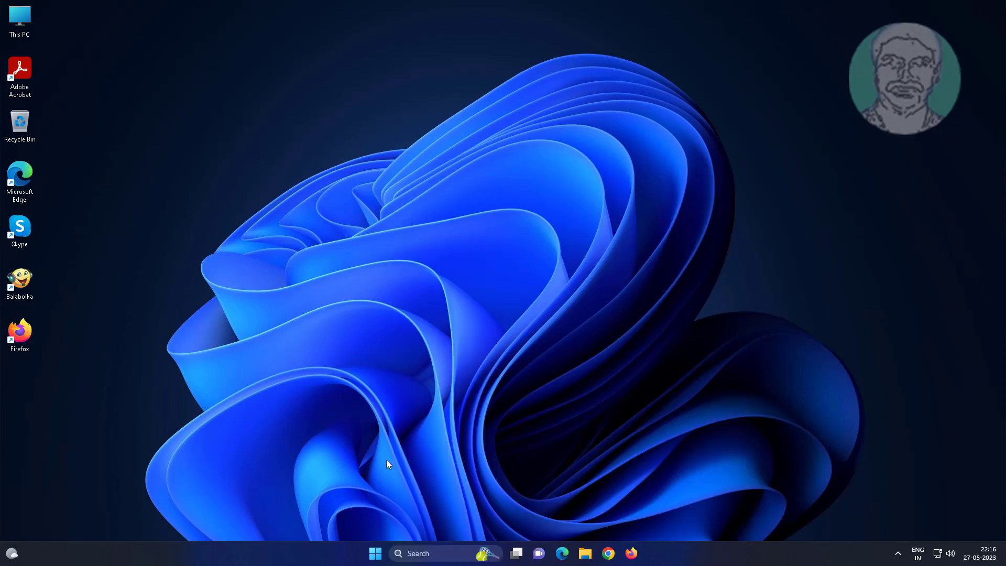
- Search for regedit and run Registry Editor as administrator
{"action": "left_click", "coordinate": [417, 551]}
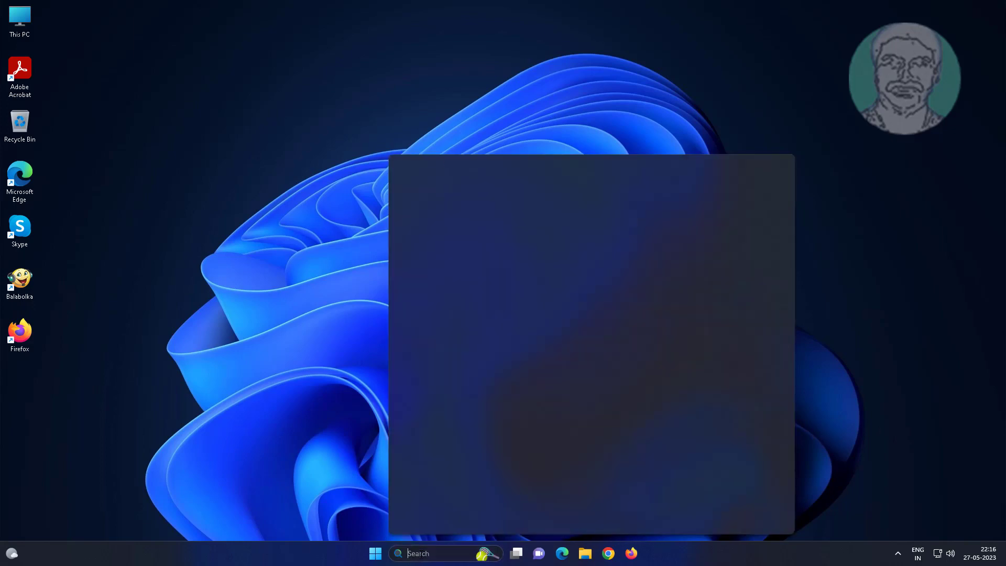
{"action": "type", "text": "regedit"}
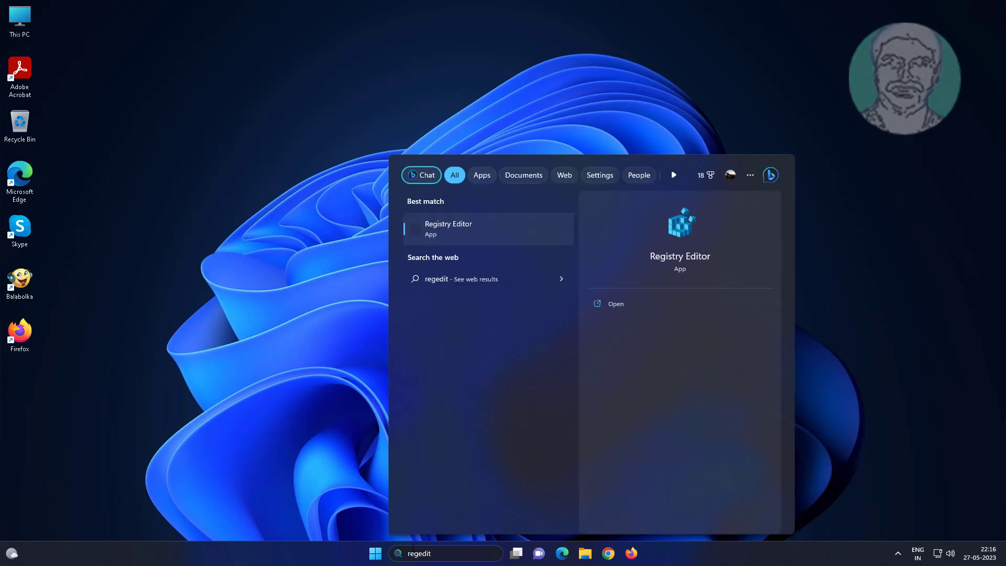
{"action": "right_click", "coordinate": [440, 229]}
{"action": "left_click", "coordinate": [513, 240]}
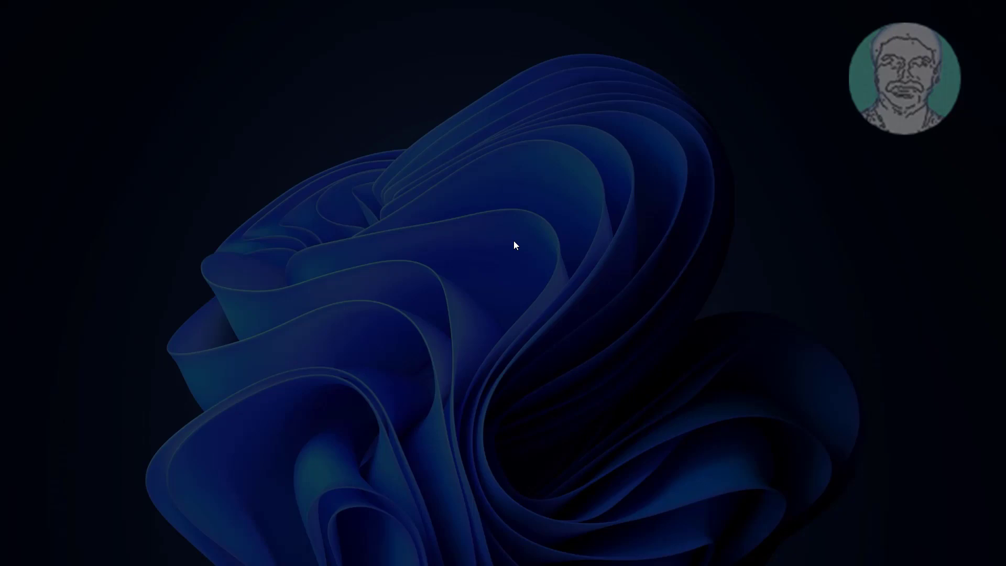
- Approve the UAC prompt, collapse HKEY_LOCAL_MACHINE and expand HKEY_CURRENT_USER\Software
{"action": "left_click", "coordinate": [481, 352]}
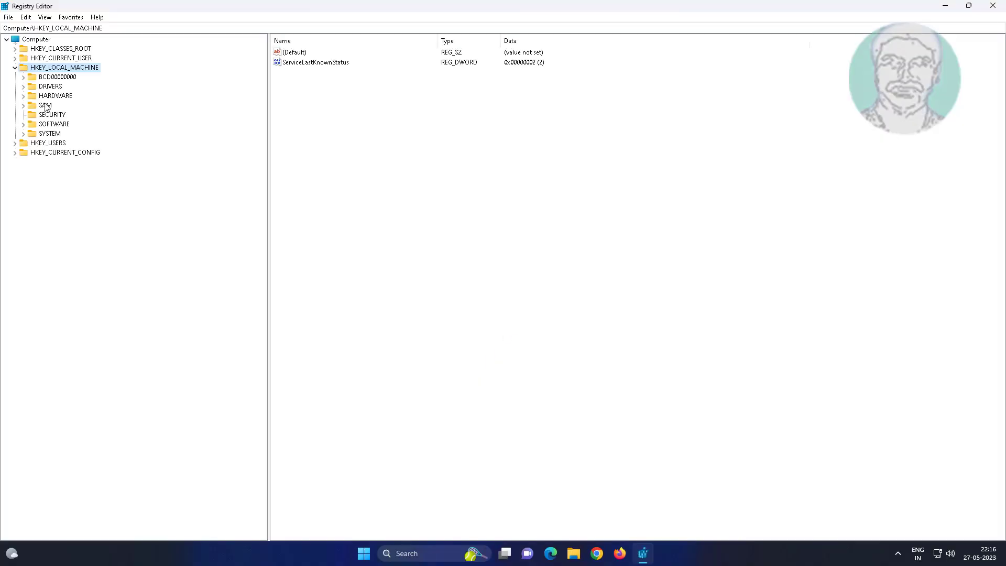
{"action": "left_click", "coordinate": [19, 68]}
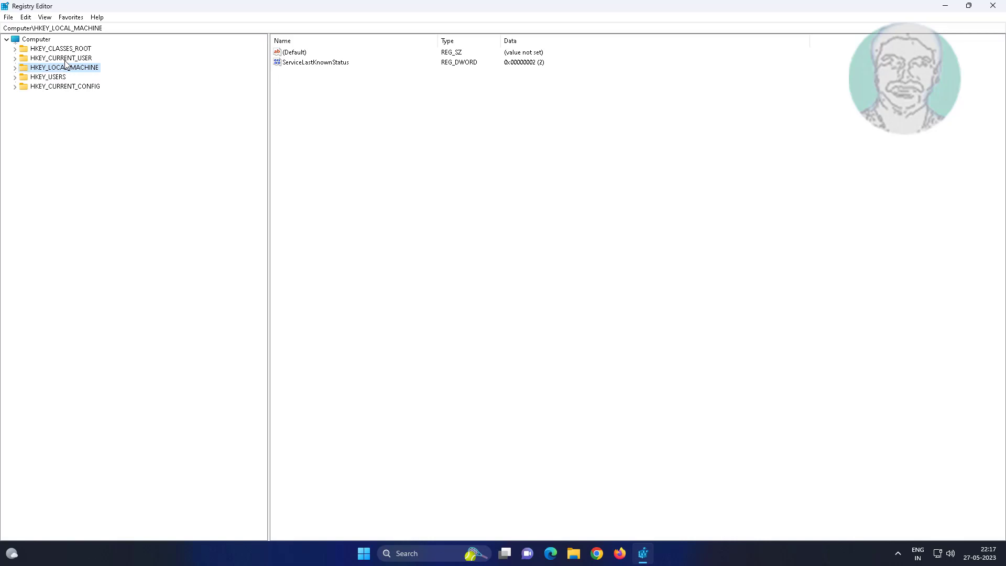
{"action": "left_click", "coordinate": [65, 59]}
{"action": "left_click", "coordinate": [15, 59]}
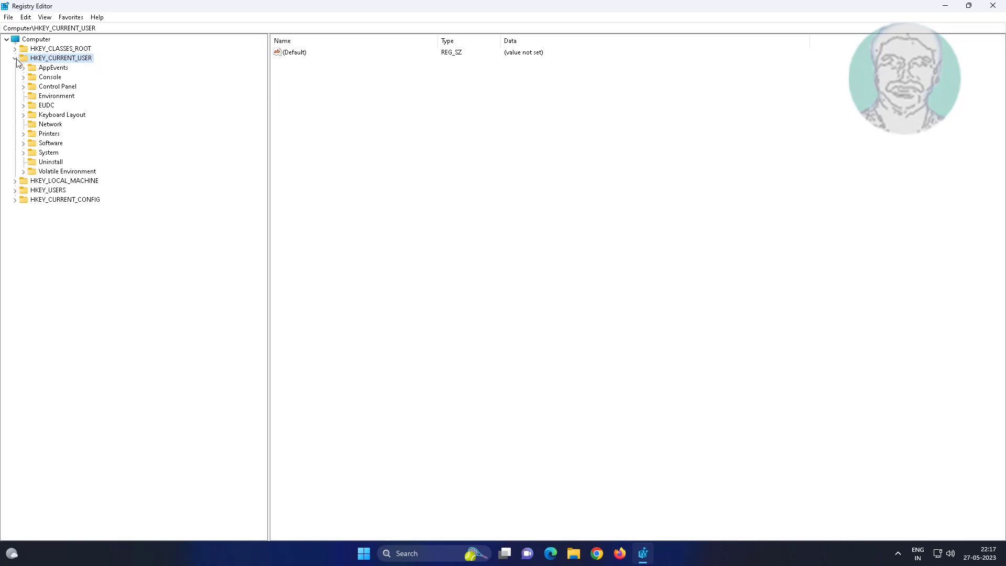
{"action": "left_click", "coordinate": [52, 143]}
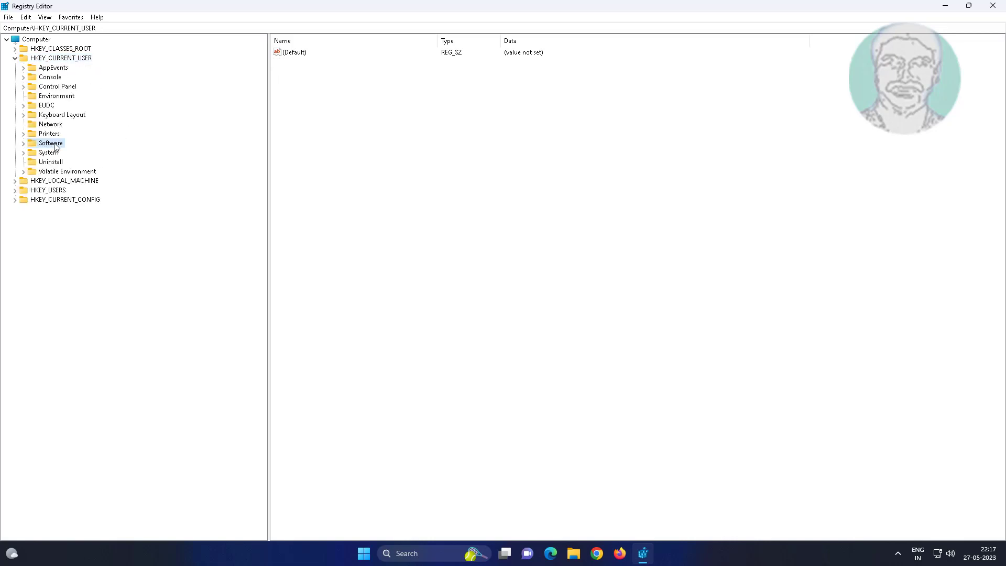
{"action": "left_click", "coordinate": [23, 144]}
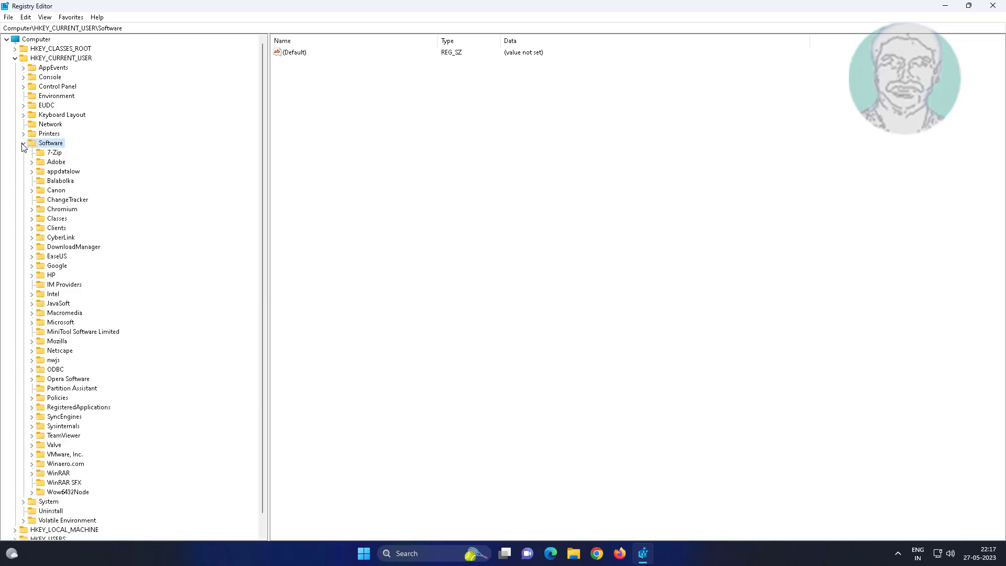
- Expand Policies > Microsoft > Windows to list CloudContent, CurrentVersion and DataCollection
{"action": "left_click", "coordinate": [58, 398]}
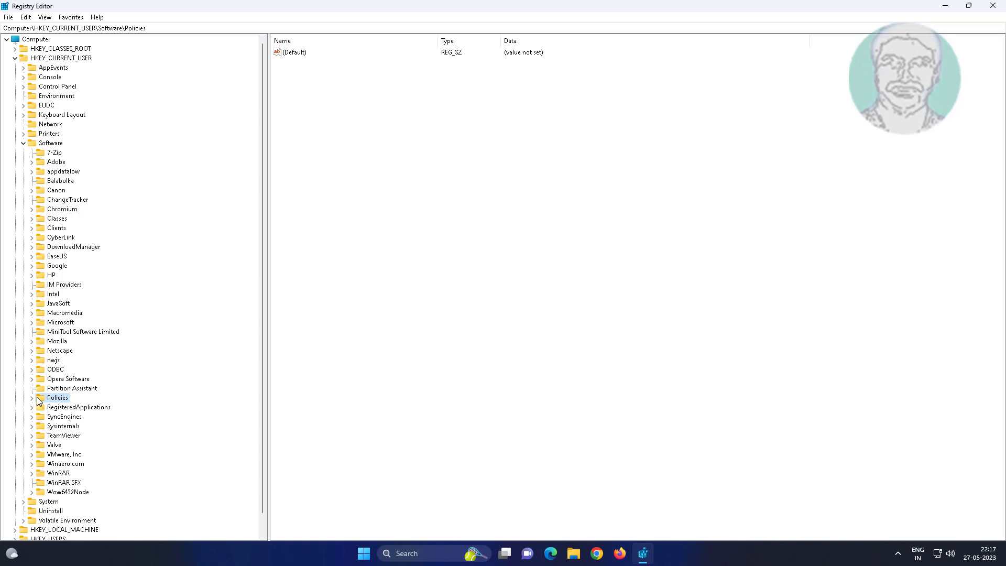
{"action": "left_click", "coordinate": [32, 398]}
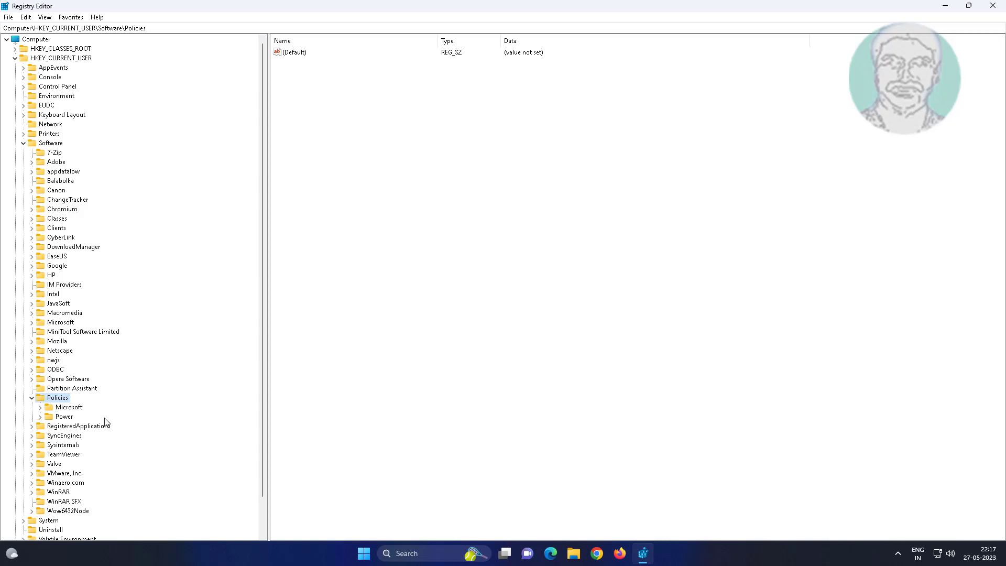
{"action": "left_click", "coordinate": [46, 408]}
{"action": "left_click", "coordinate": [40, 408]}
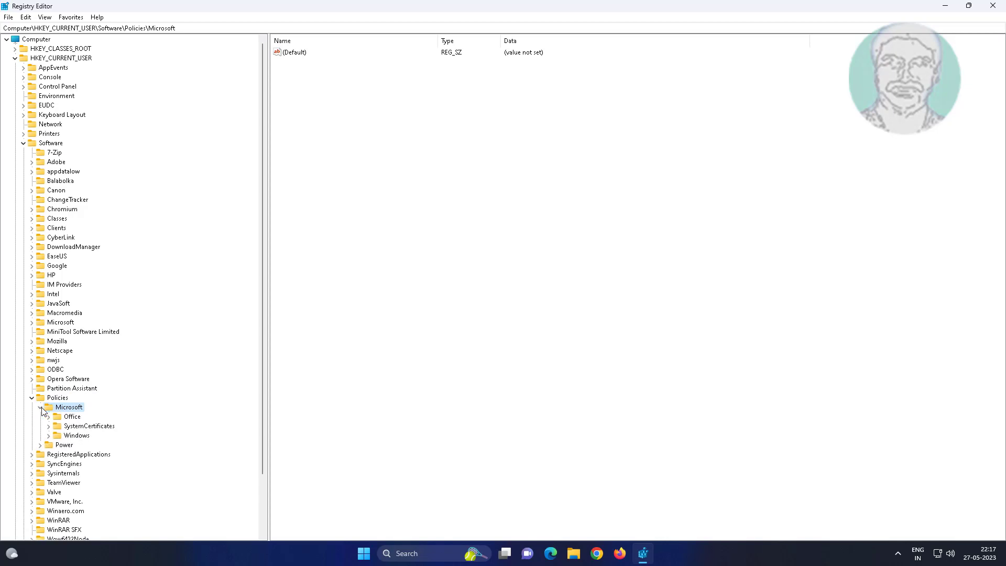
{"action": "left_click", "coordinate": [84, 438]}
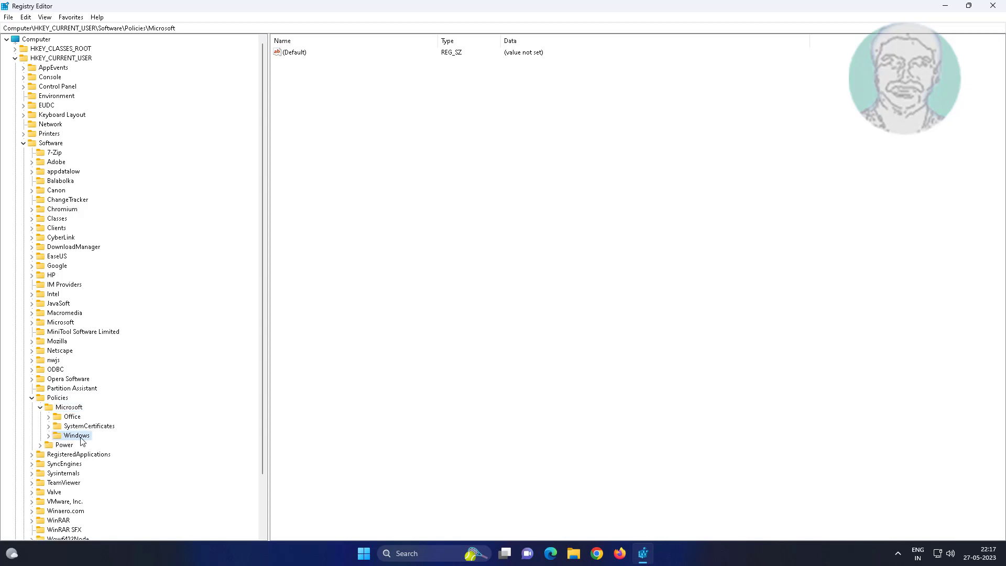
{"action": "left_click", "coordinate": [49, 437]}
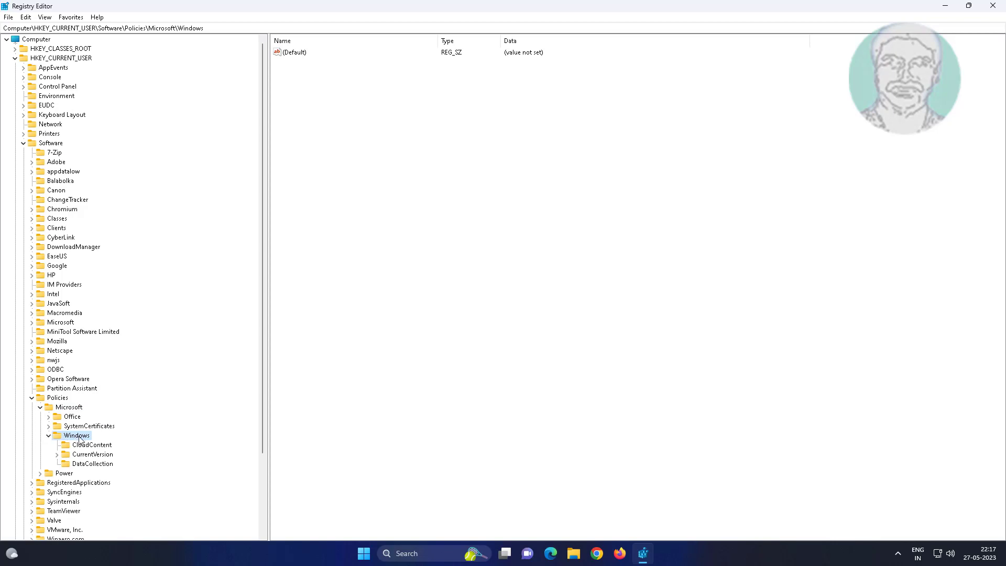
- Create a new key named Explorer under the Policies\Microsoft\Windows key
{"action": "right_click", "coordinate": [80, 439]}
{"action": "mouse_move", "coordinate": [130, 339]}
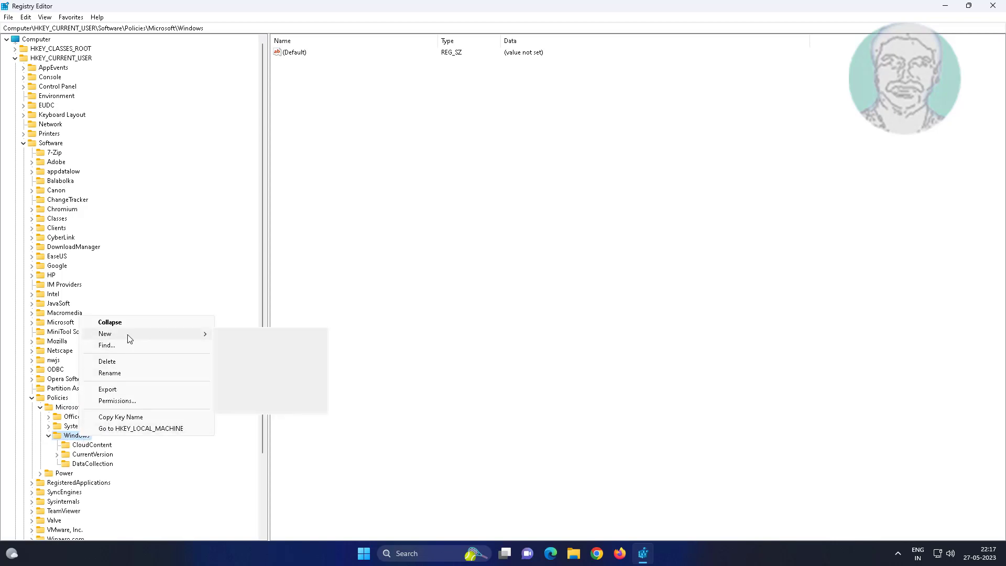
{"action": "left_click", "coordinate": [233, 334]}
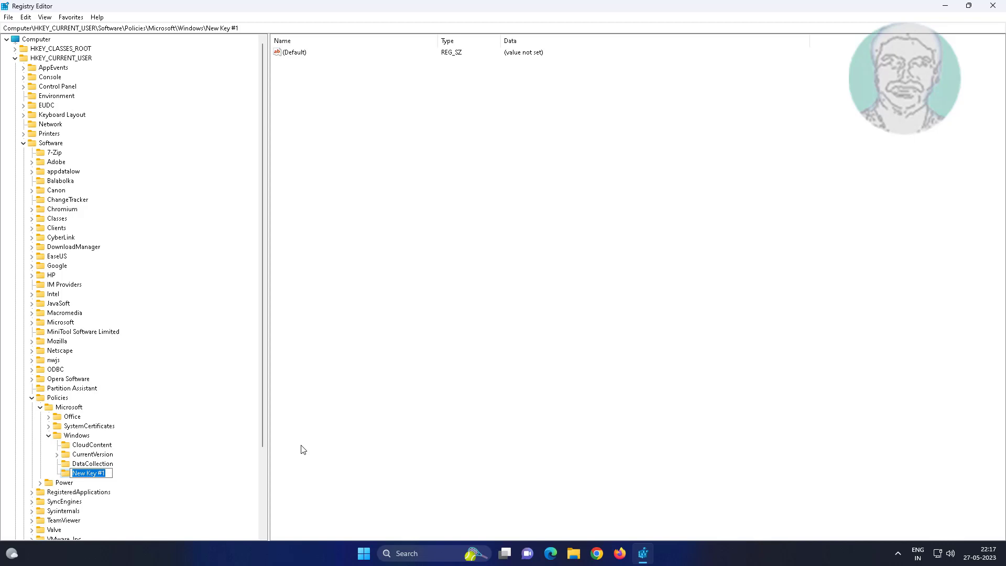
{"action": "type", "text": "Explorer"}
{"action": "key", "text": "Return"}
- Add a DWORD (32-bit) value named DisableSearchBoxSuggestions to the Explorer key
{"action": "right_click", "coordinate": [337, 100]}
{"action": "mouse_move", "coordinate": [350, 107]}
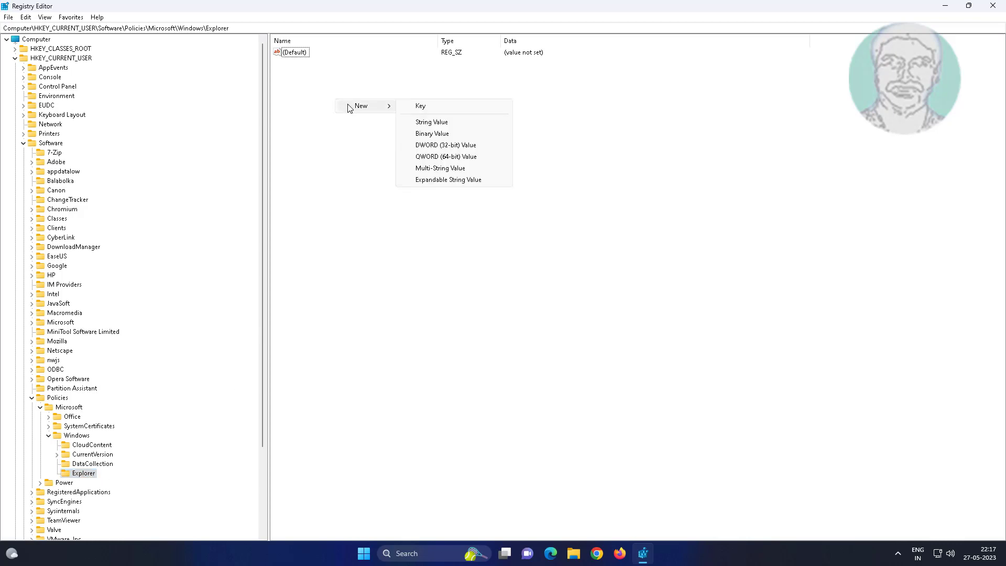
{"action": "left_click", "coordinate": [483, 149]}
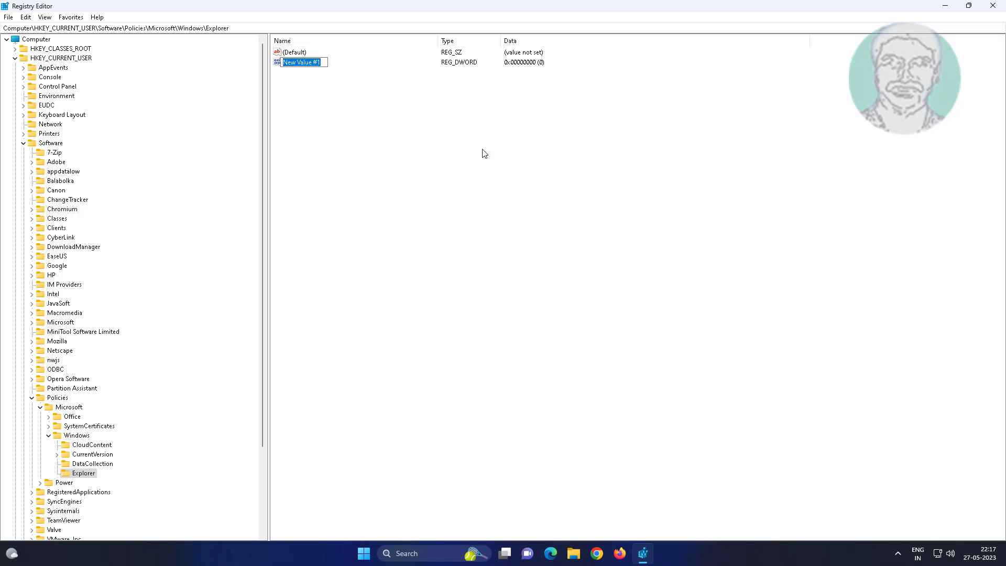
{"action": "type", "text": "DisableSearchBoxSuggestions"}
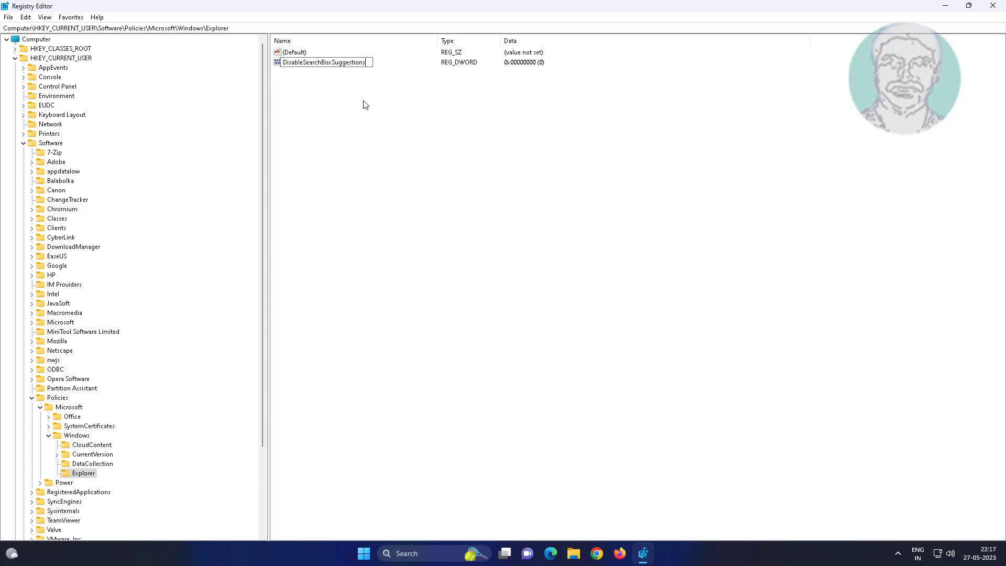
{"action": "key", "text": "Return"}
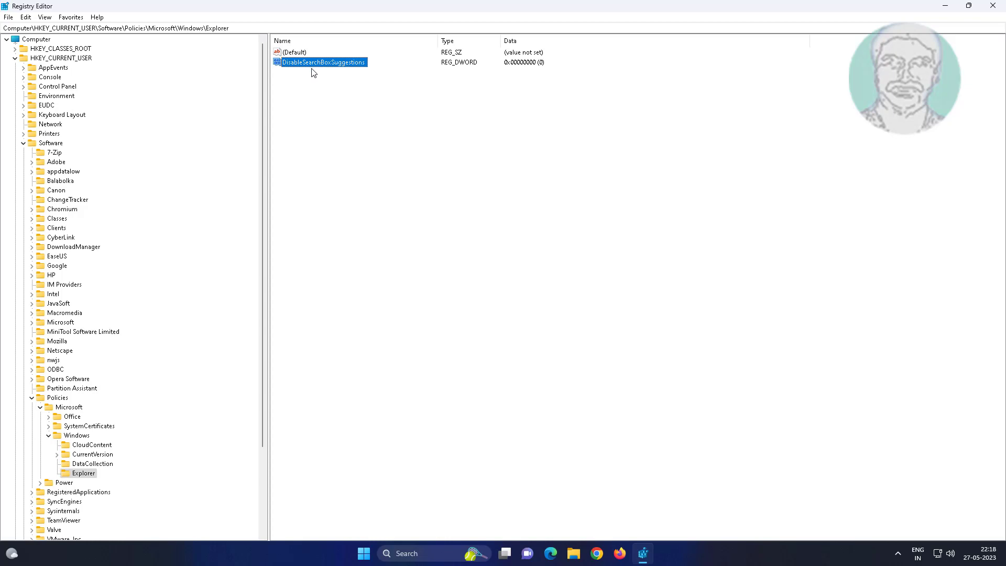
- Set the DisableSearchBoxSuggestions value data to 1
{"action": "double_click", "coordinate": [344, 63]}
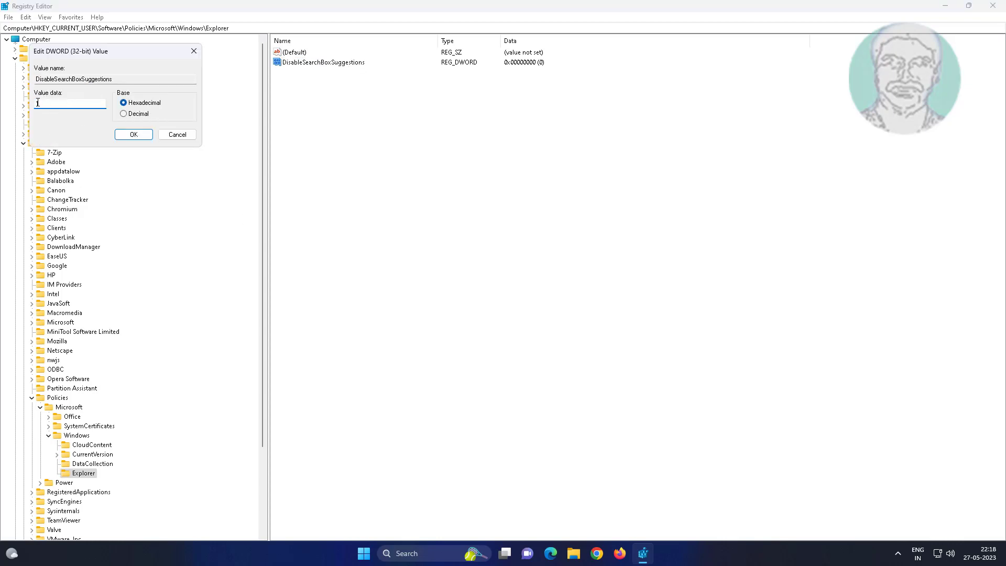
{"action": "type", "text": "1"}
{"action": "left_click", "coordinate": [134, 135]}
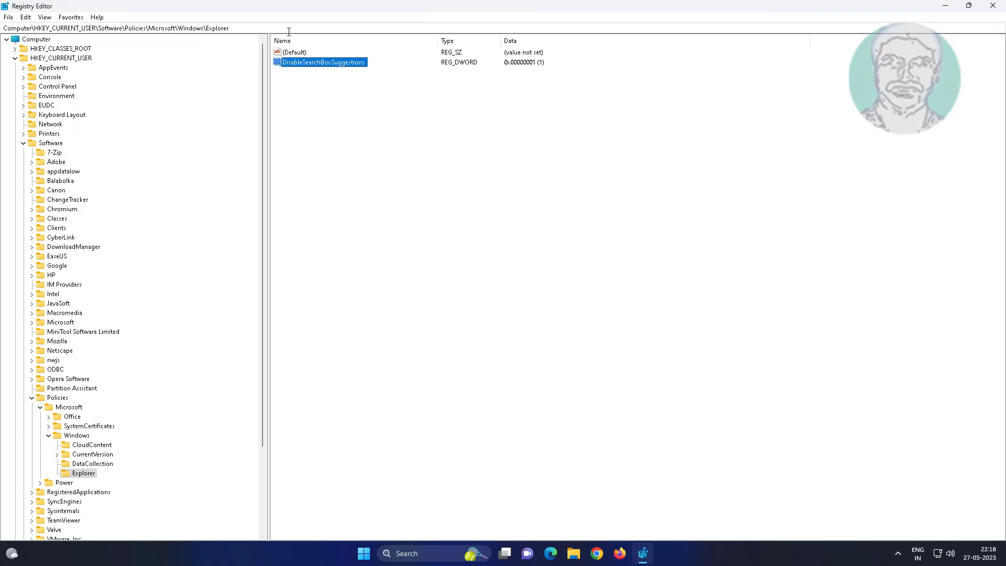
- Collapse the HKEY_CURRENT_USER tree and close Registry Editor
{"action": "left_click", "coordinate": [49, 436]}
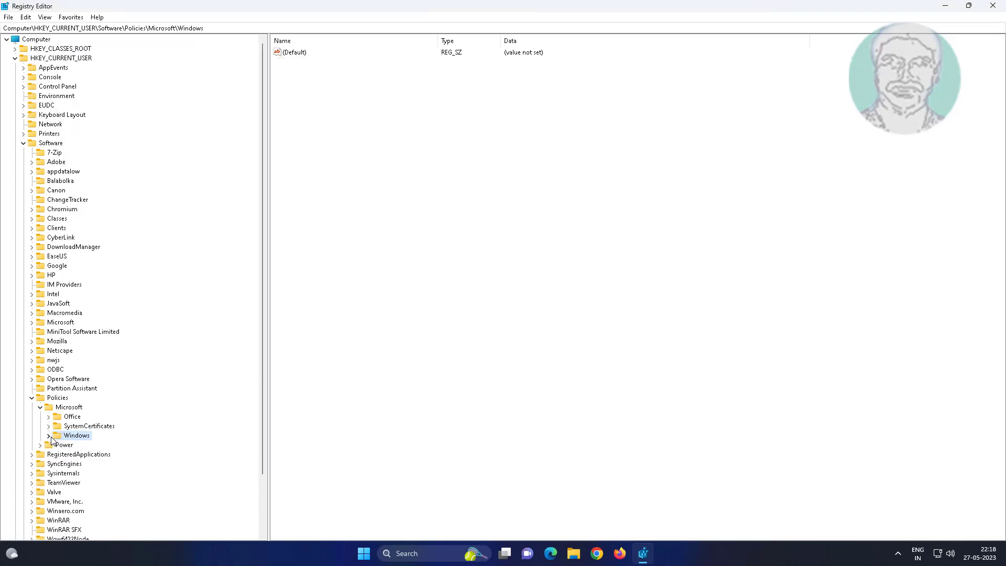
{"action": "left_click", "coordinate": [41, 407]}
{"action": "left_click", "coordinate": [32, 399]}
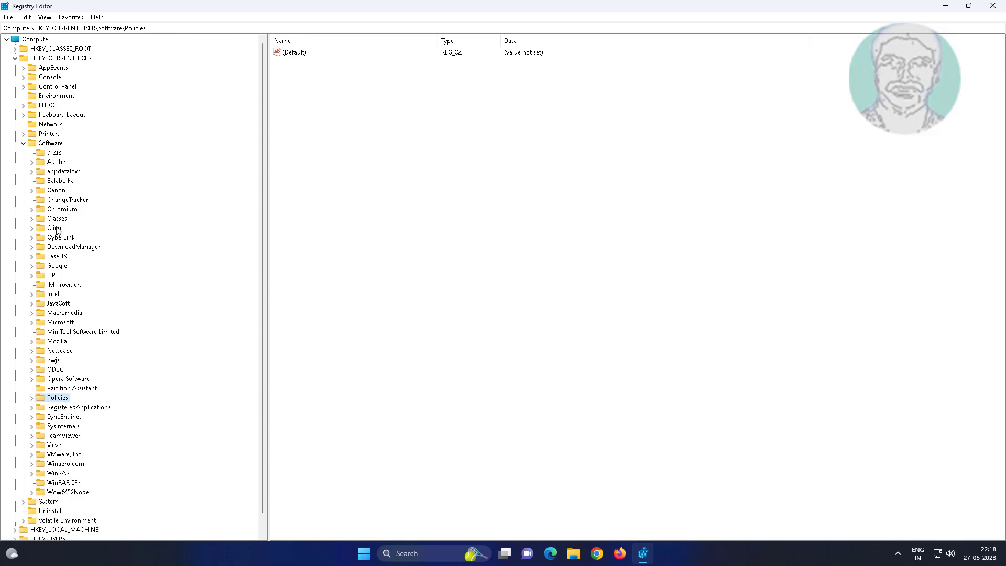
{"action": "left_click", "coordinate": [23, 144]}
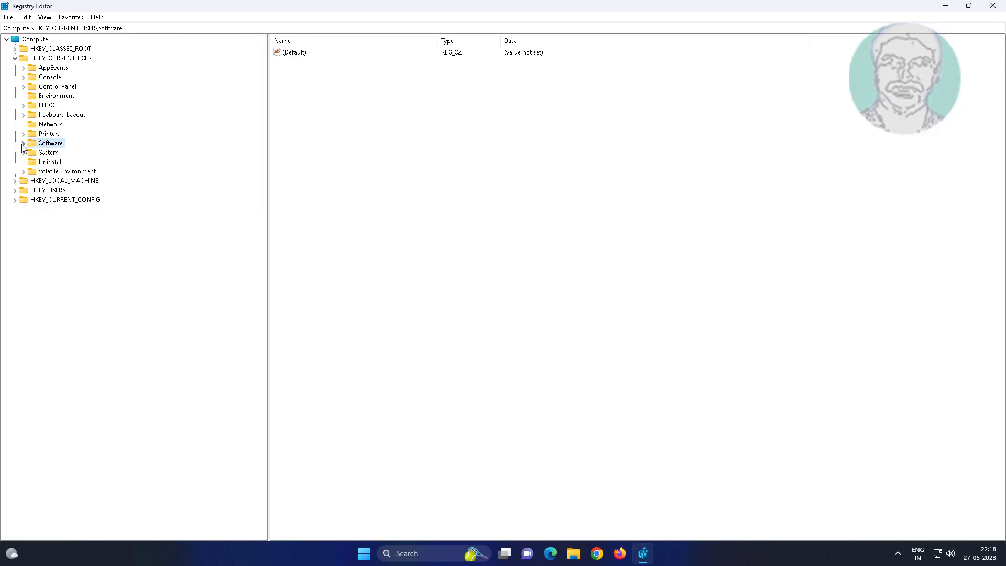
{"action": "left_click", "coordinate": [15, 58]}
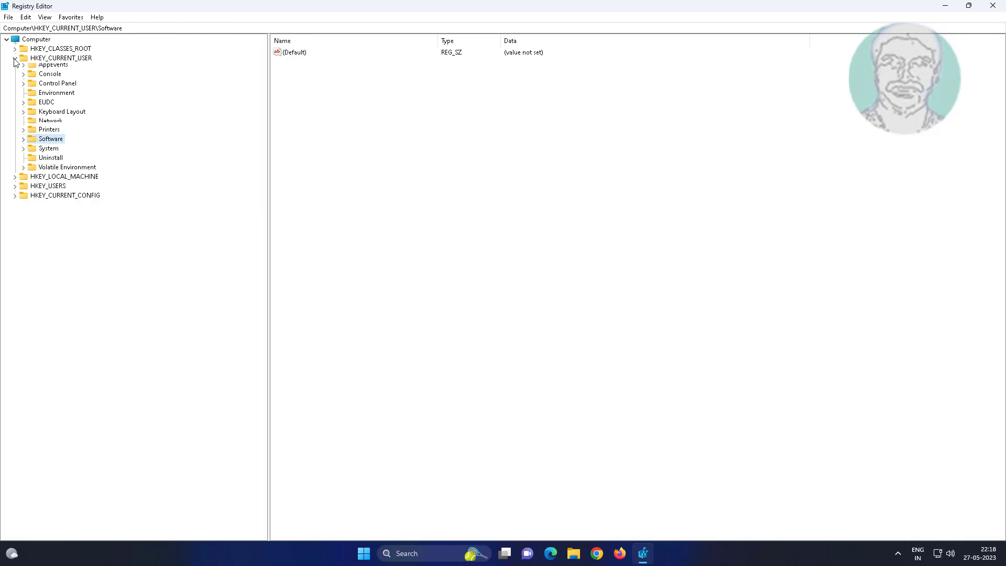
{"action": "left_click", "coordinate": [993, 6]}
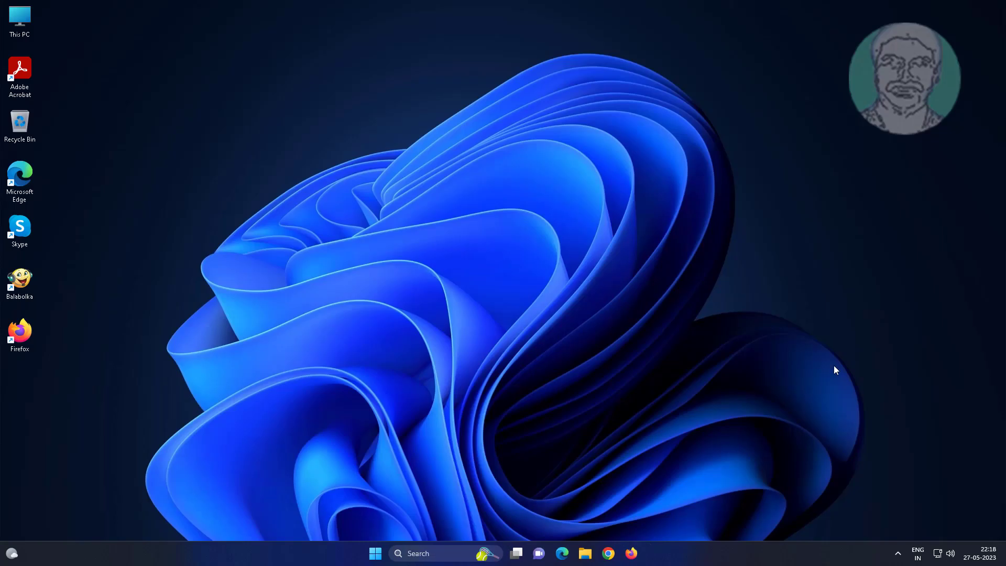
- Launch Task Manager from the Start button's power-user menu
{"action": "right_click", "coordinate": [379, 557]}
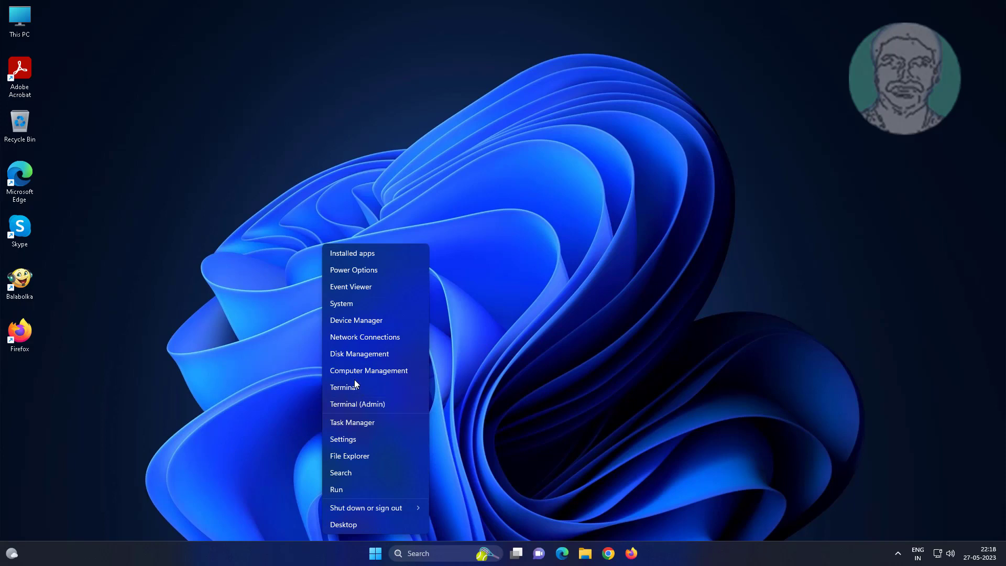
{"action": "left_click", "coordinate": [357, 425]}
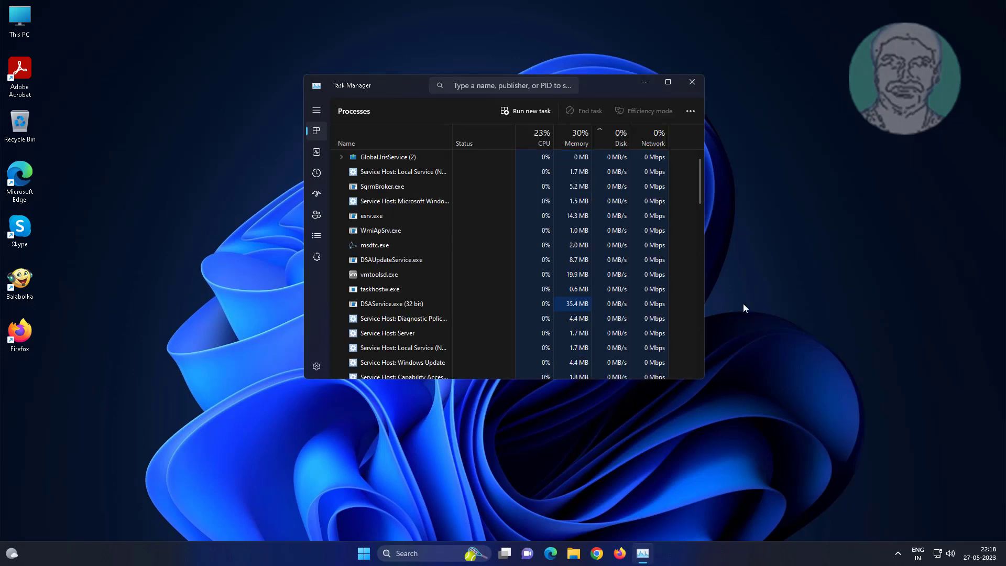
- Restart the Windows Explorer process from the Processes list, then close Task Manager
{"action": "scroll", "coordinate": [410, 316], "scroll_direction": "down", "scroll_amount": 10}
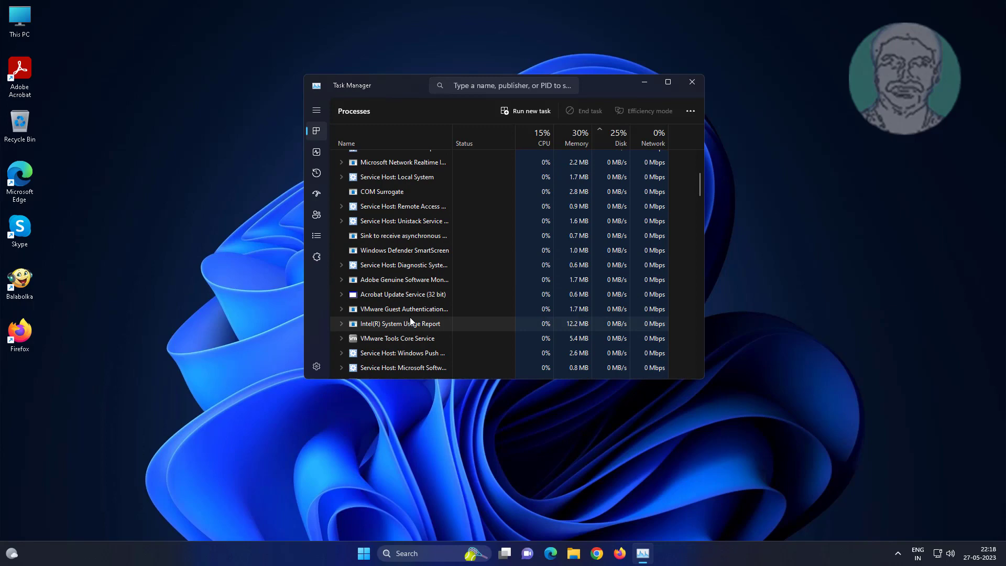
{"action": "scroll", "coordinate": [410, 317], "scroll_direction": "down", "scroll_amount": 10}
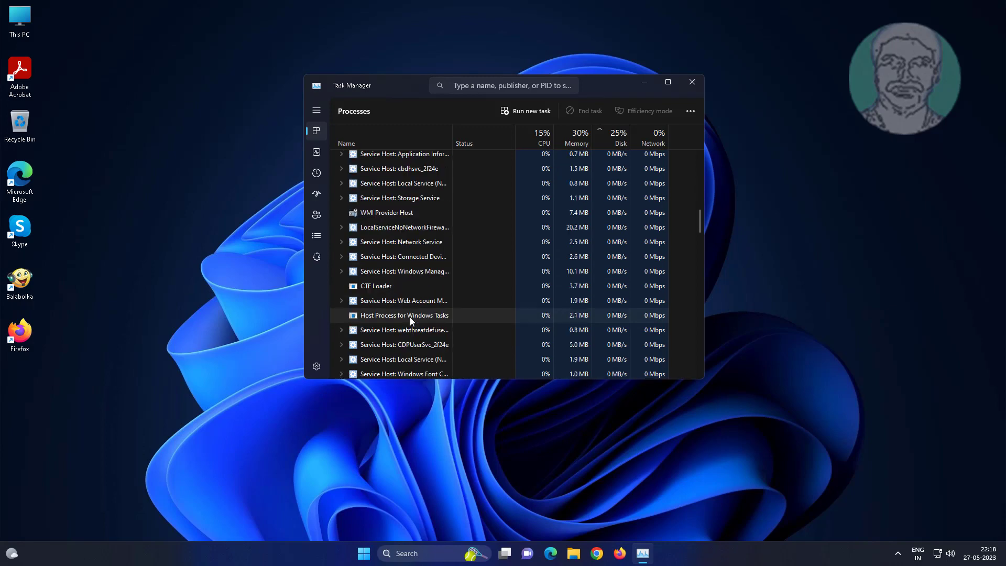
{"action": "scroll", "coordinate": [411, 318], "scroll_direction": "down", "scroll_amount": 10}
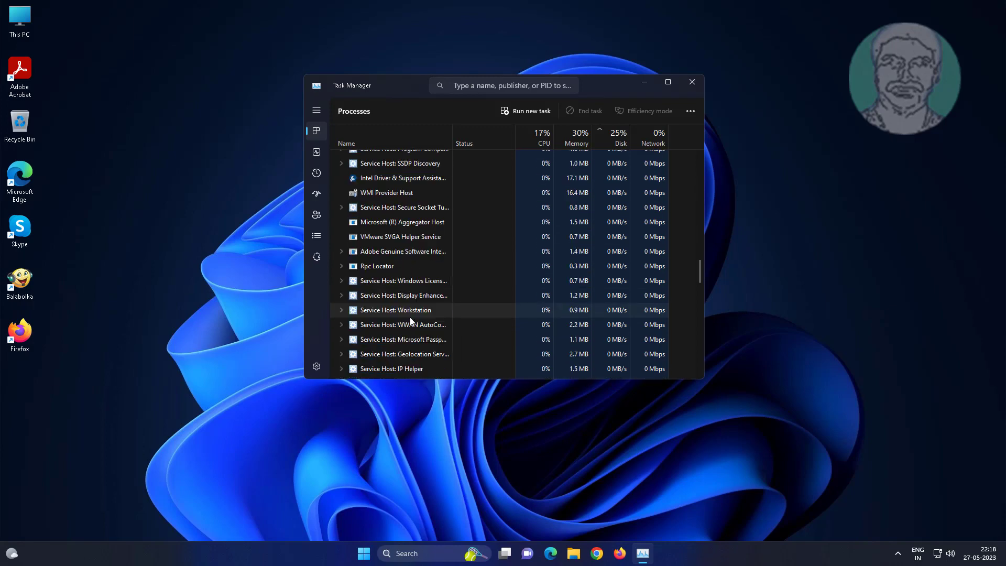
{"action": "scroll", "coordinate": [423, 323], "scroll_direction": "down", "scroll_amount": 10}
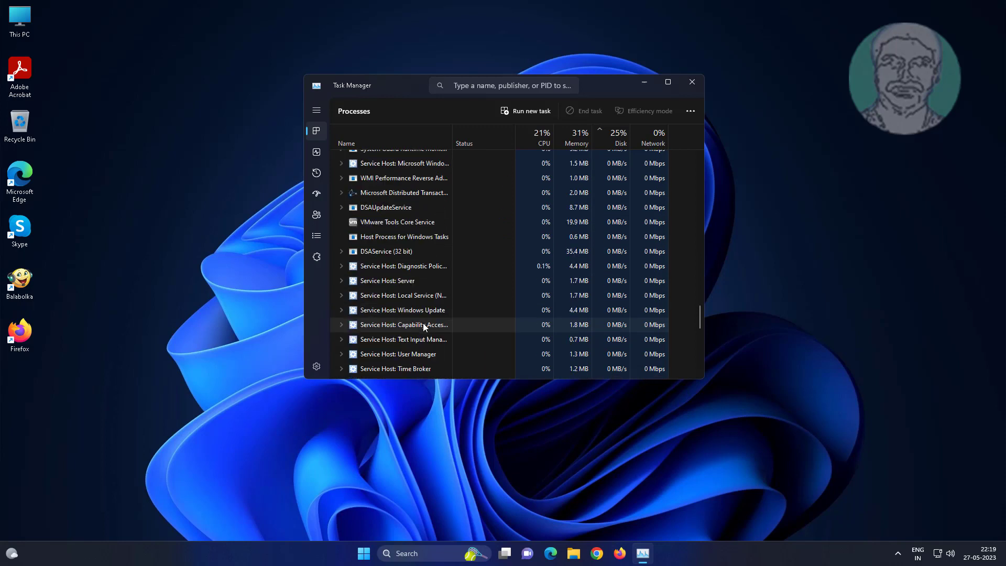
{"action": "scroll", "coordinate": [414, 302], "scroll_direction": "down", "scroll_amount": 3}
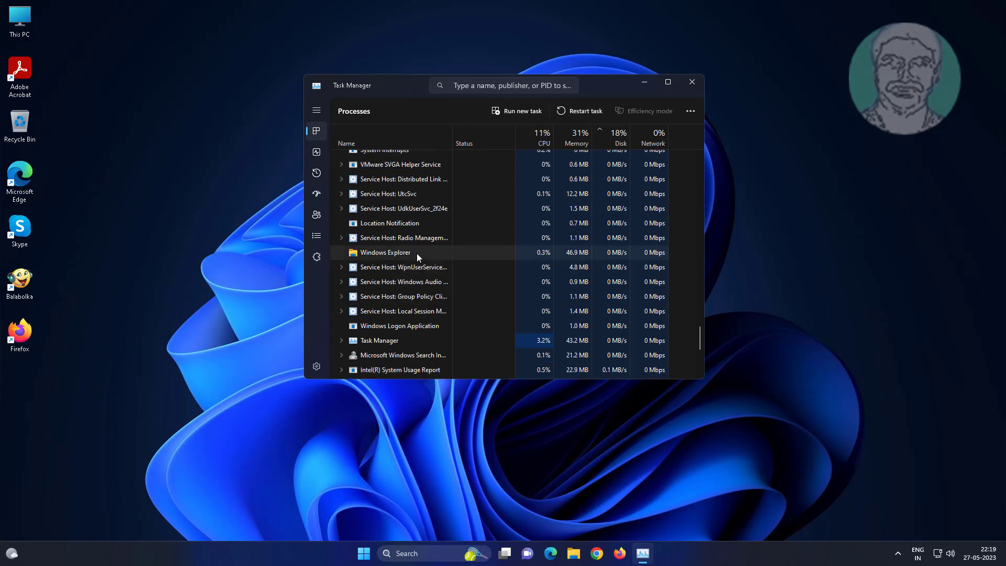
{"action": "scroll", "coordinate": [422, 253], "scroll_direction": "down", "scroll_amount": 1}
{"action": "right_click", "coordinate": [421, 253]}
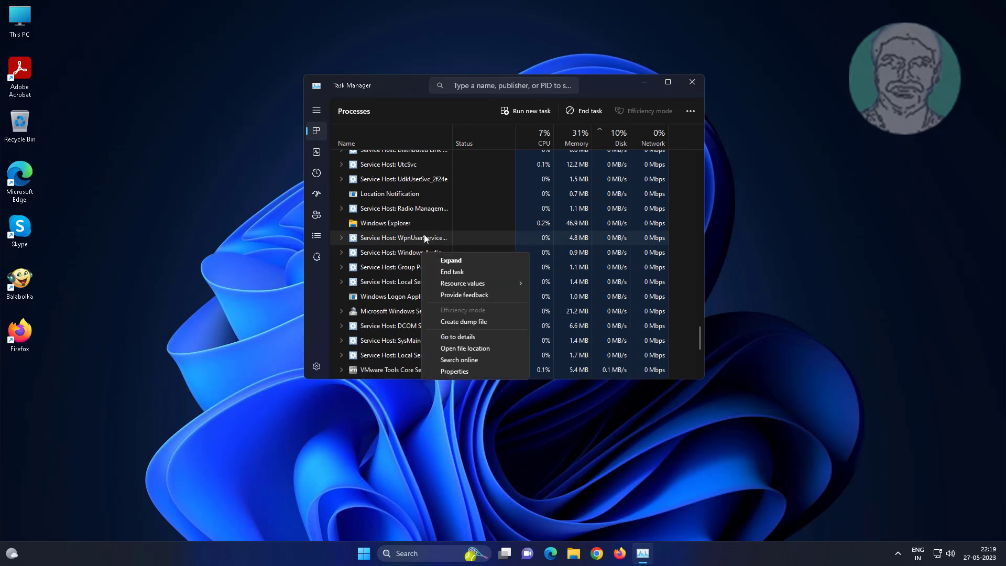
{"action": "left_click", "coordinate": [424, 223]}
{"action": "right_click", "coordinate": [424, 224]}
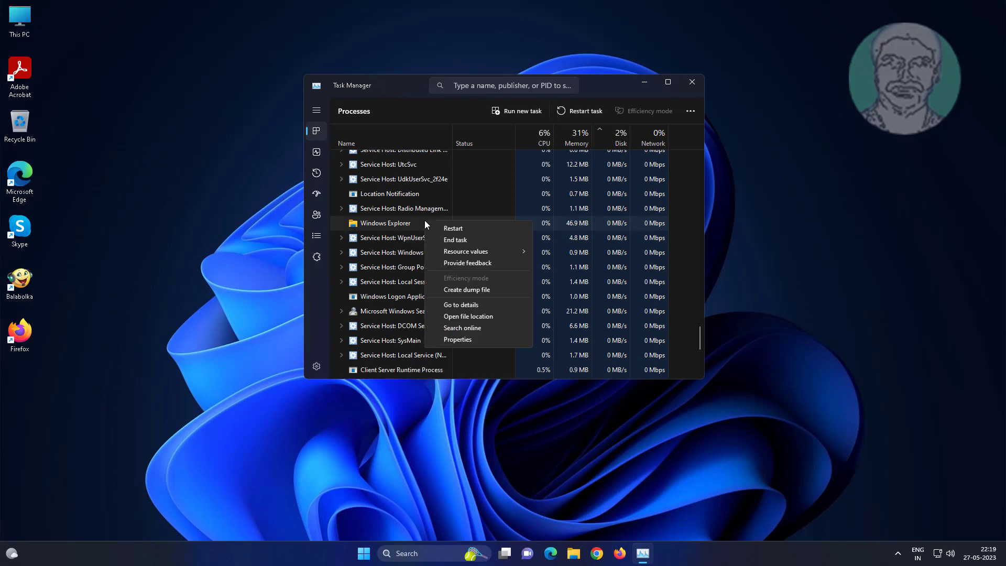
{"action": "left_click", "coordinate": [472, 229]}
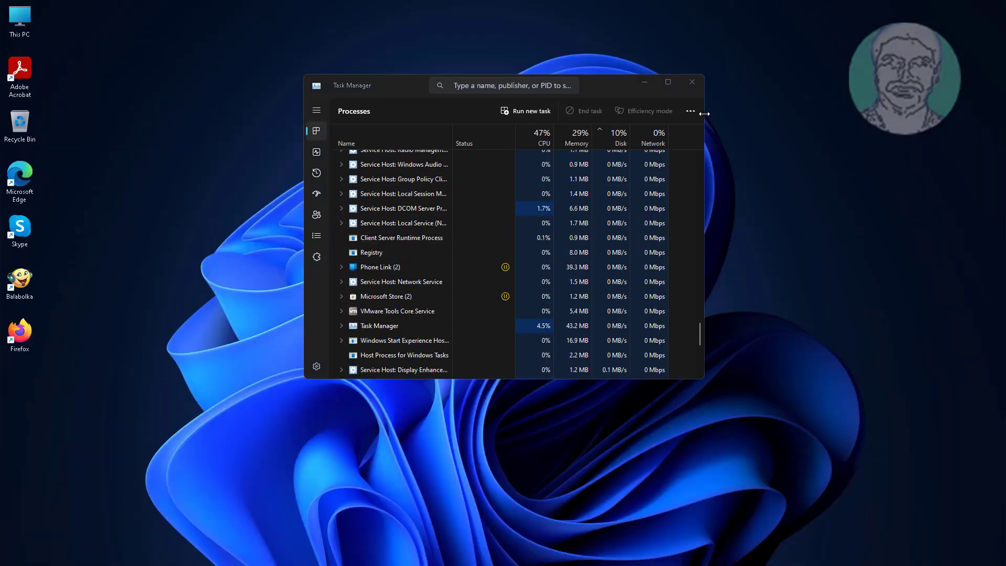
{"action": "left_click", "coordinate": [694, 83]}
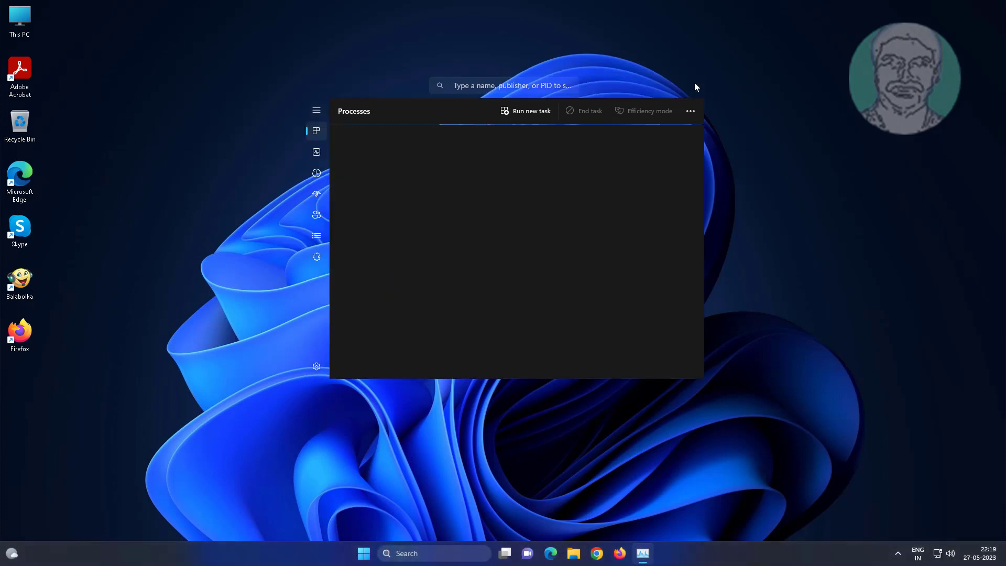
- Open the taskbar search panel to confirm trending searches no longer appear
{"action": "left_click", "coordinate": [432, 553]}
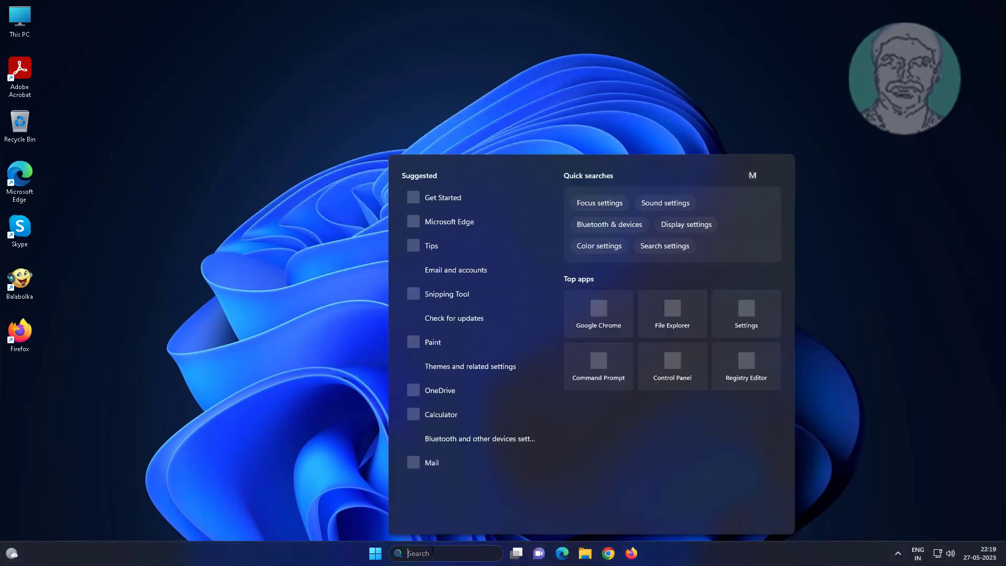